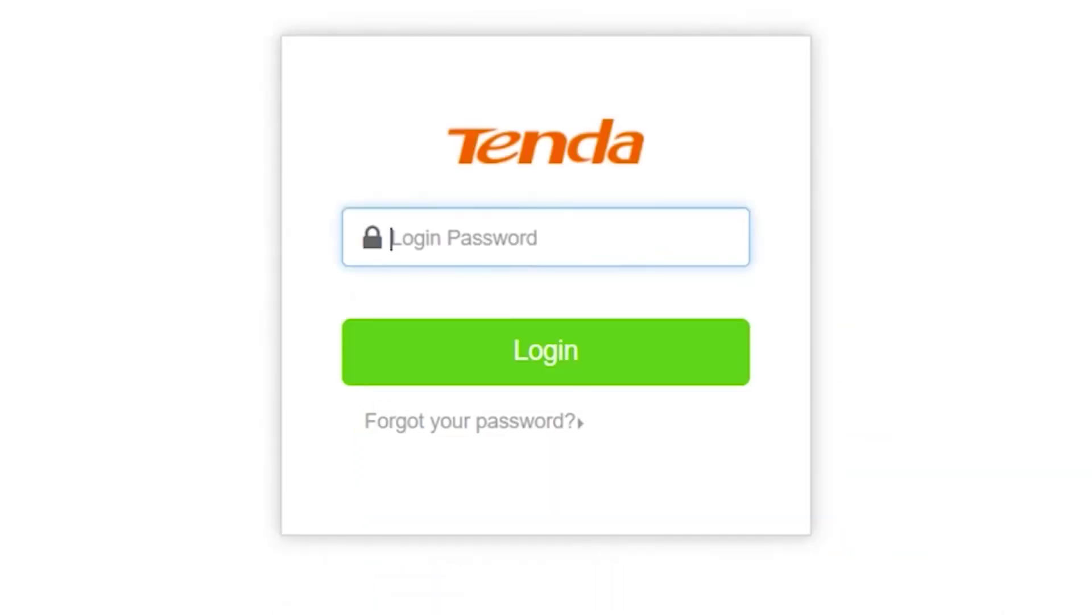
# Log in to the router web interface with the default admin login password.
pyautogui.click(535, 239)
pyautogui.write('admin')
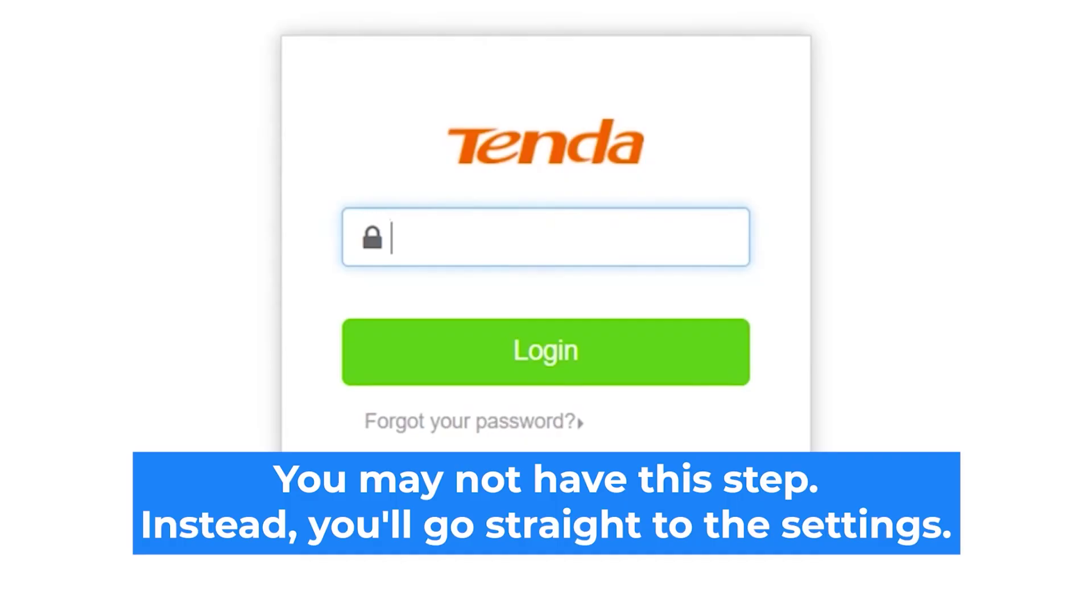
pyautogui.write('admin')
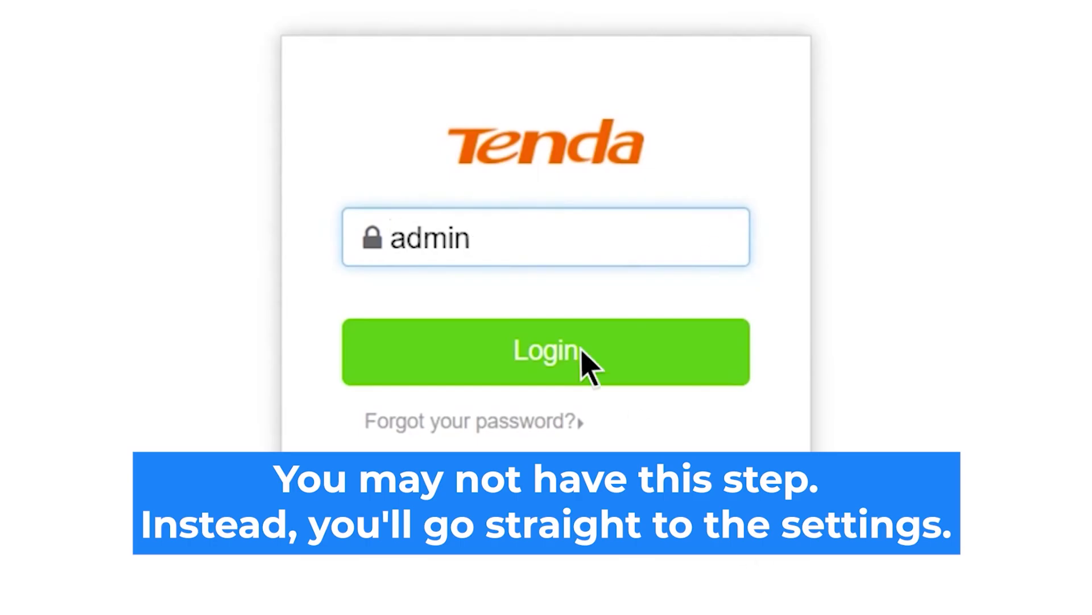
pyautogui.click(582, 350)
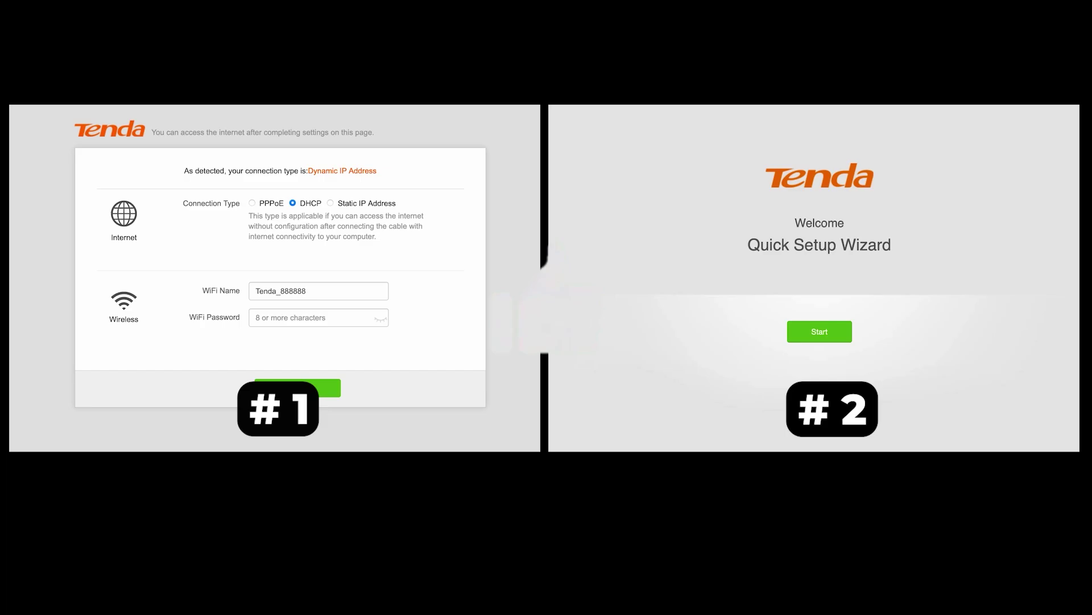
pyautogui.click(330, 203)
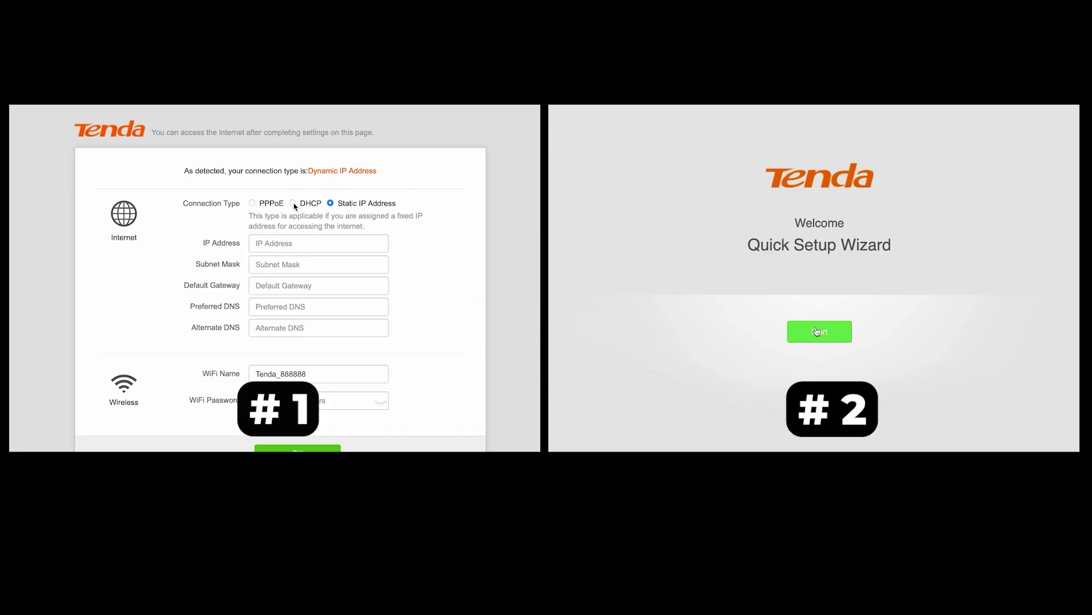
pyautogui.click(293, 203)
pyautogui.click(252, 203)
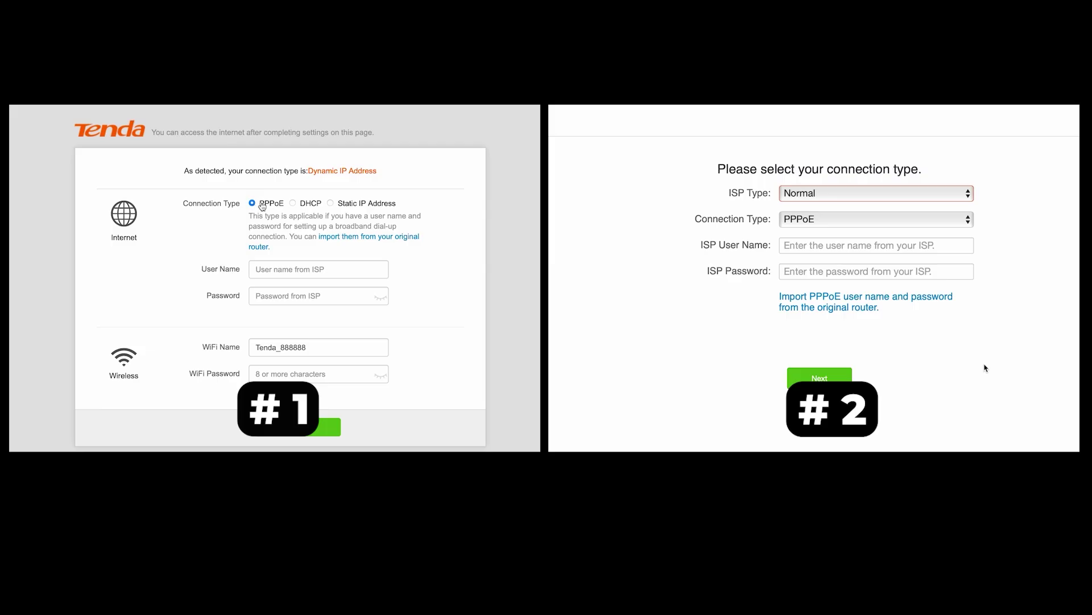
pyautogui.click(946, 197)
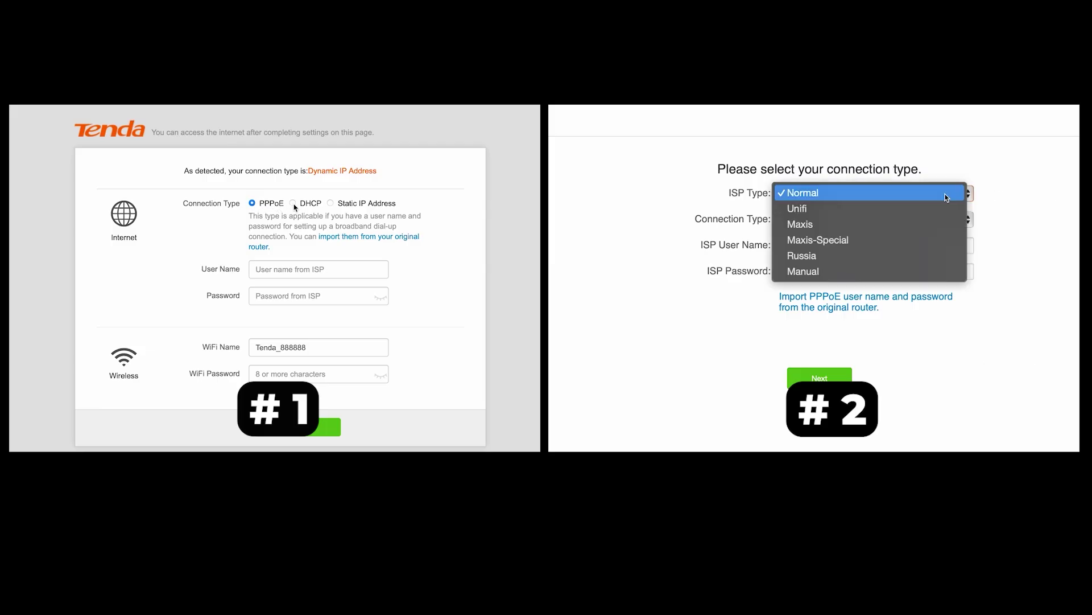
pyautogui.click(294, 204)
pyautogui.click(334, 319)
pyautogui.click(903, 195)
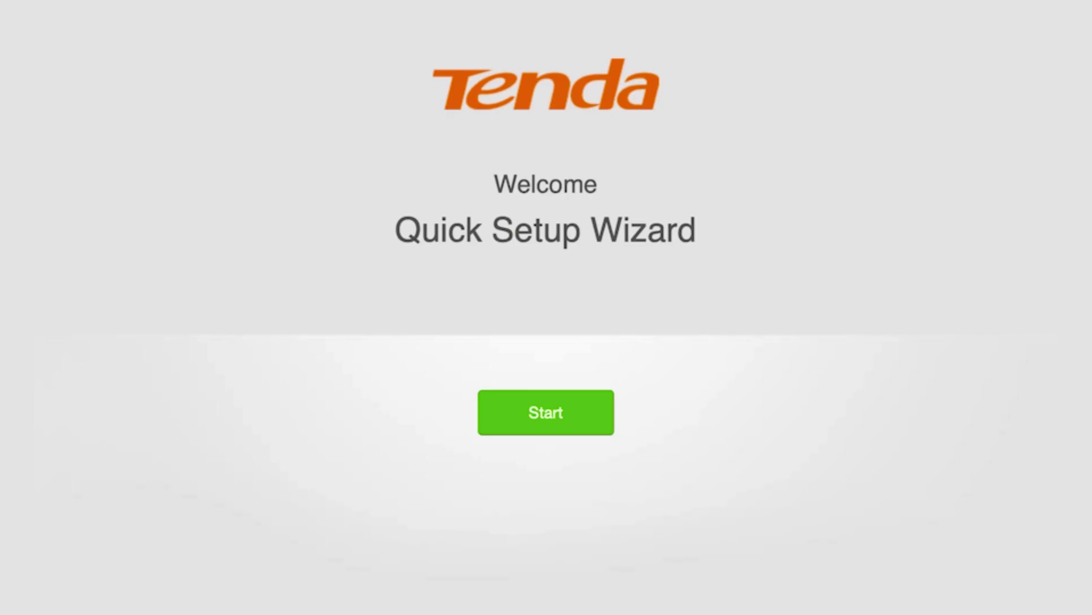
# Start the Quick Setup Wizard and choose Dynamic IP Address as the connection type.
pyautogui.click(544, 412)
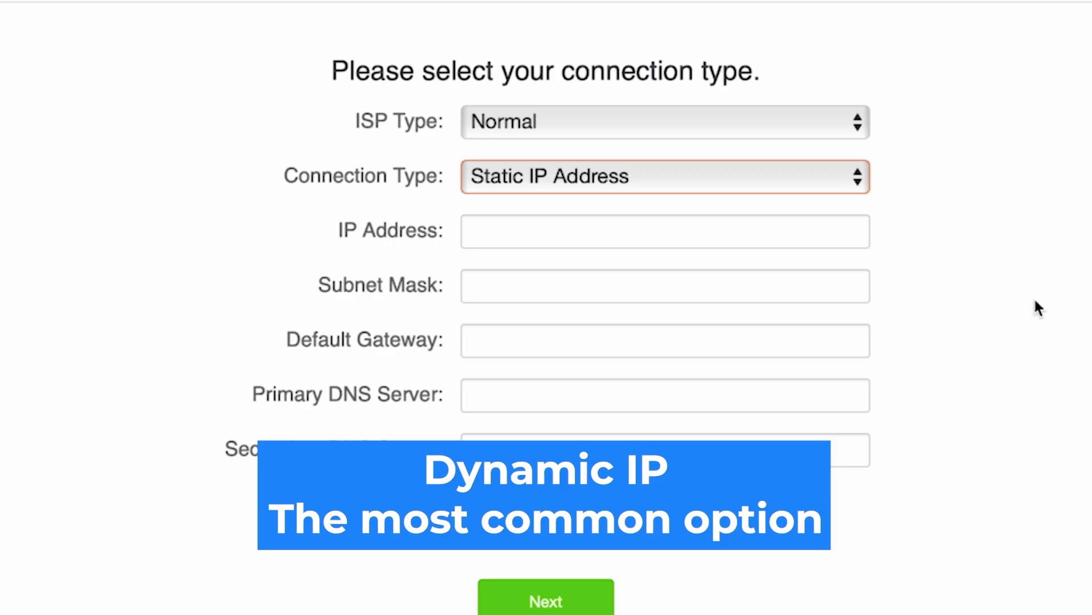
pyautogui.click(765, 174)
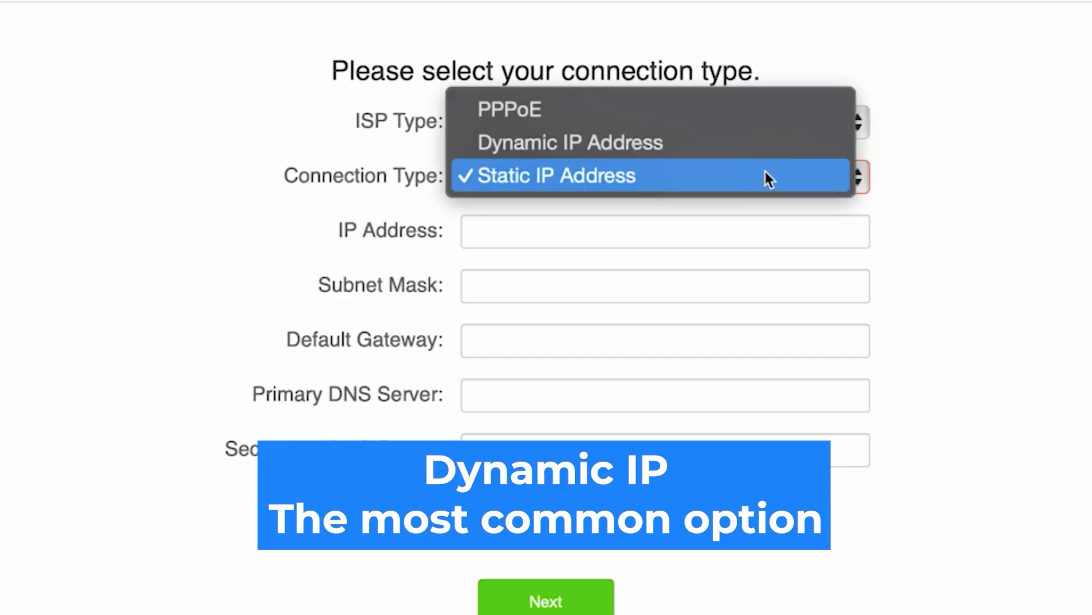
pyautogui.click(643, 142)
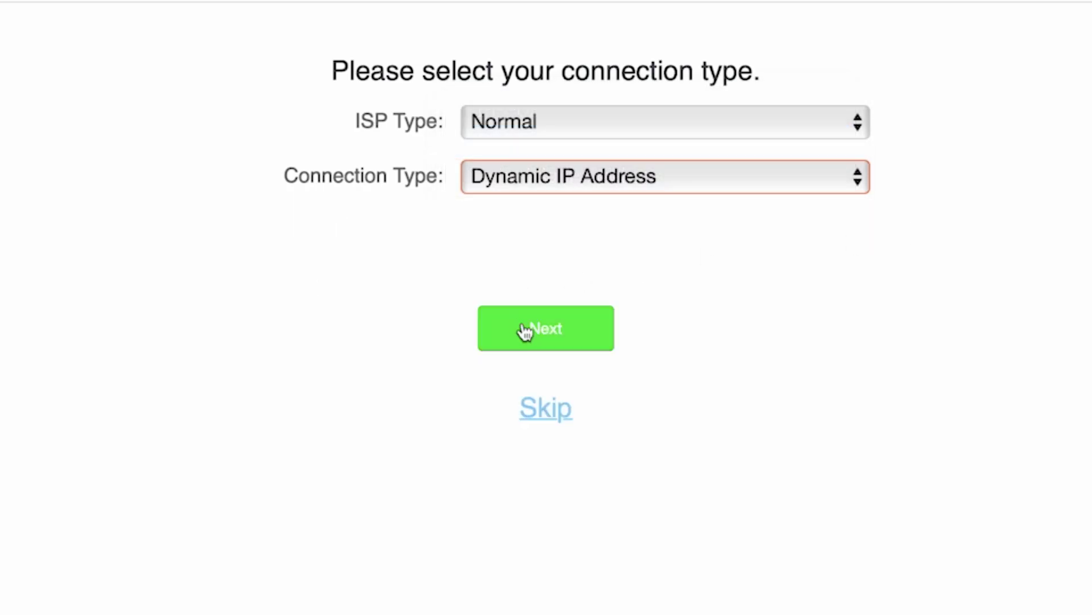
pyautogui.click(544, 339)
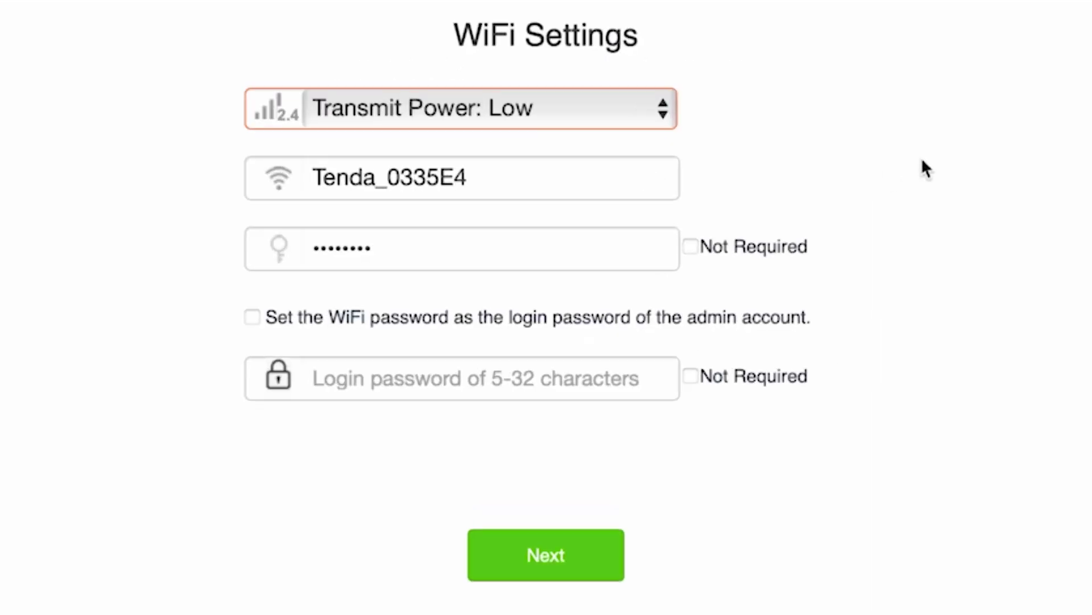
# Shorten the WiFi name to 'Tenda' by removing the 0335E4 suffix, then edit the WiFi password.
pyautogui.click(616, 170)
pyautogui.moveTo(486, 183); pyautogui.dragTo(378, 185)
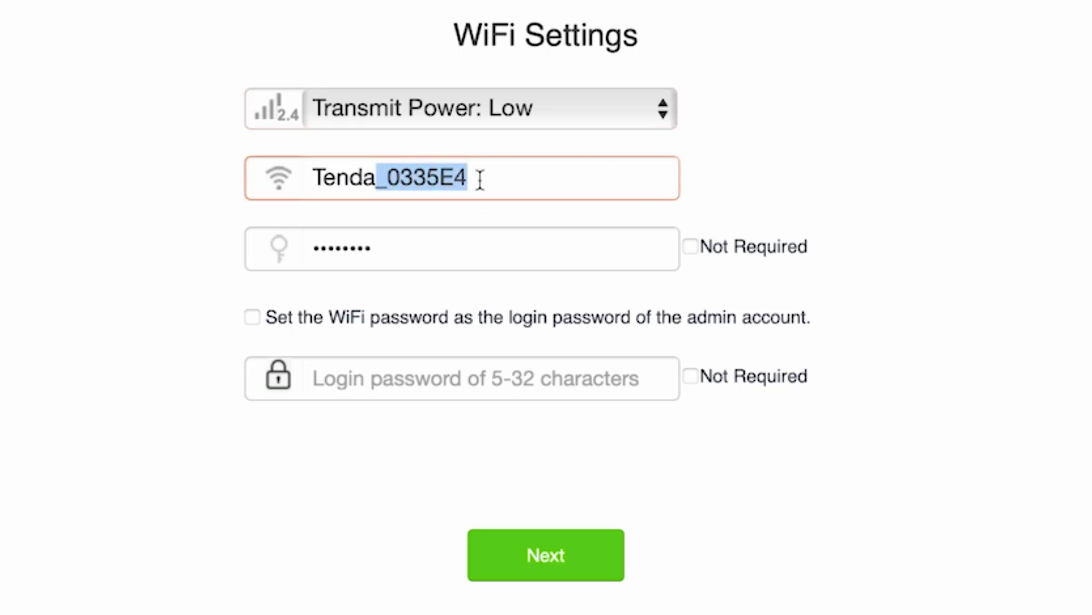
pyautogui.press('BackSpace')
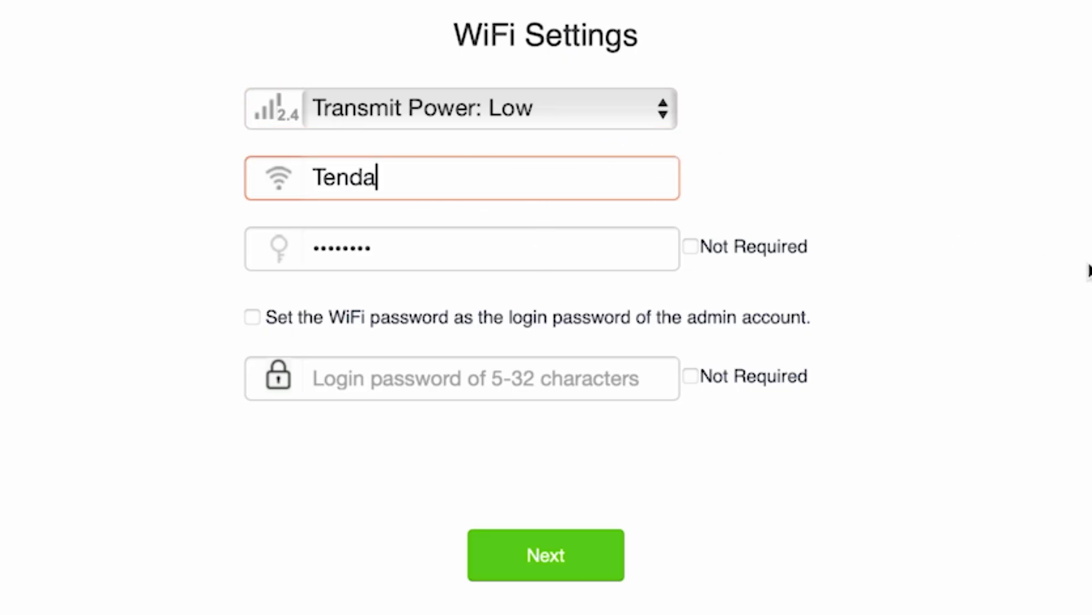
pyautogui.click(841, 256)
pyautogui.click(520, 252)
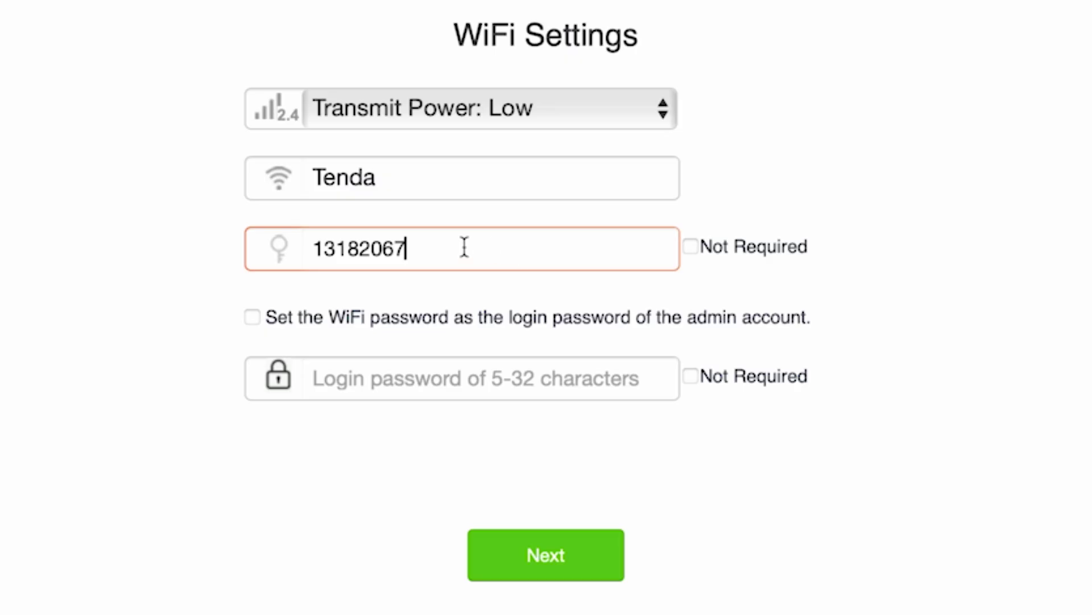
# Give the admin account a separate login password instead of the WiFi password, and submit.
pyautogui.click(254, 319)
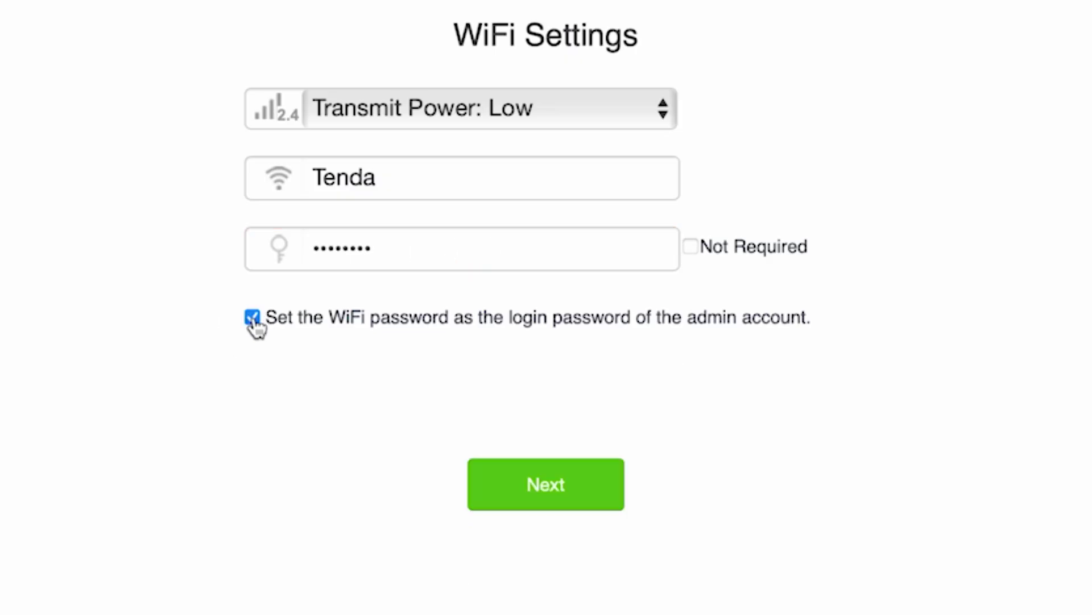
pyautogui.click(254, 319)
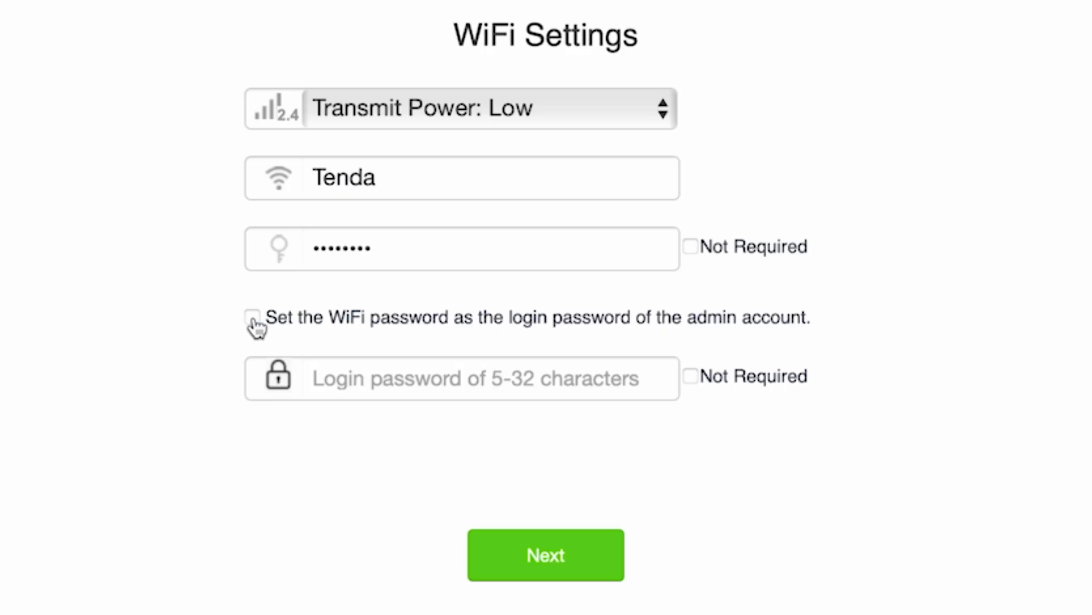
pyautogui.click(456, 385)
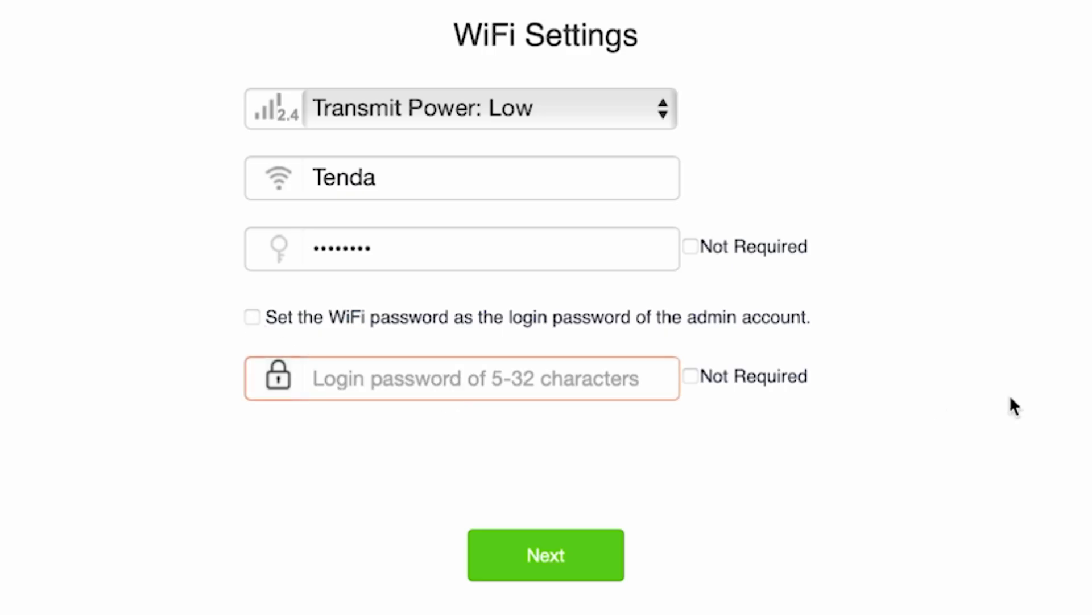
pyautogui.write('password')
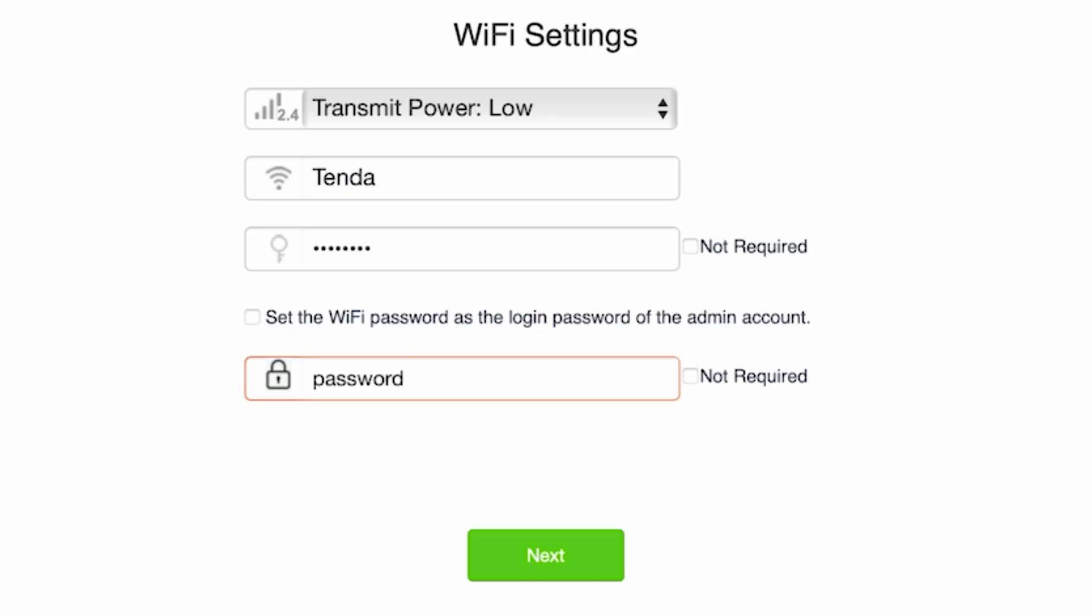
pyautogui.click(575, 547)
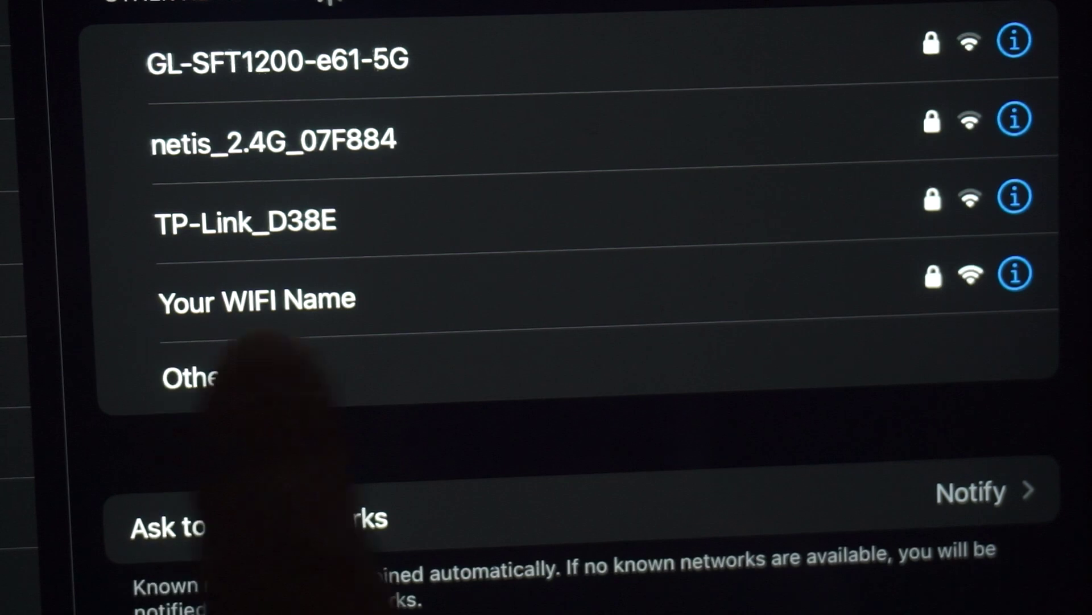
# Join the 'Your WIFI Name' network from the iPad's Wi-Fi settings.
pyautogui.click(310, 296)
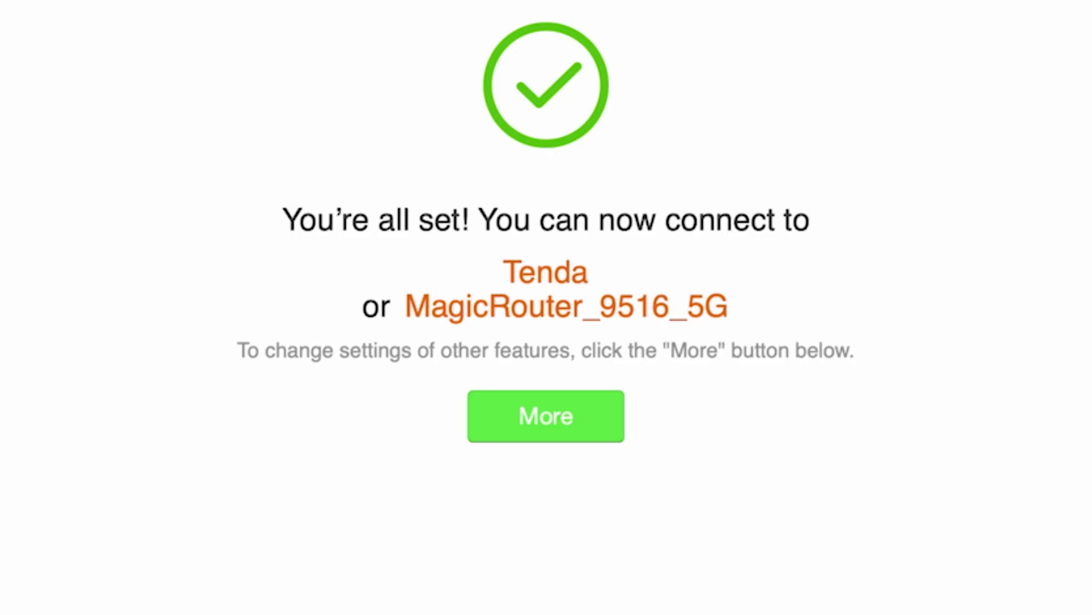
# Go from the 'You're all set' page to the Internet Status dashboard, keeping English.
pyautogui.click(514, 413)
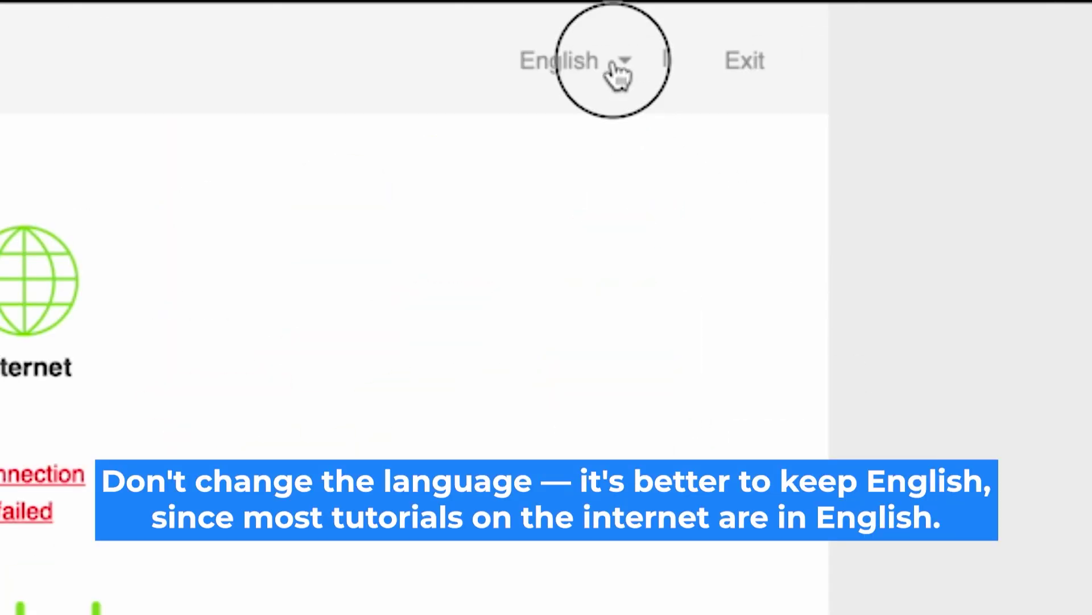
pyautogui.click(614, 64)
pyautogui.click(613, 63)
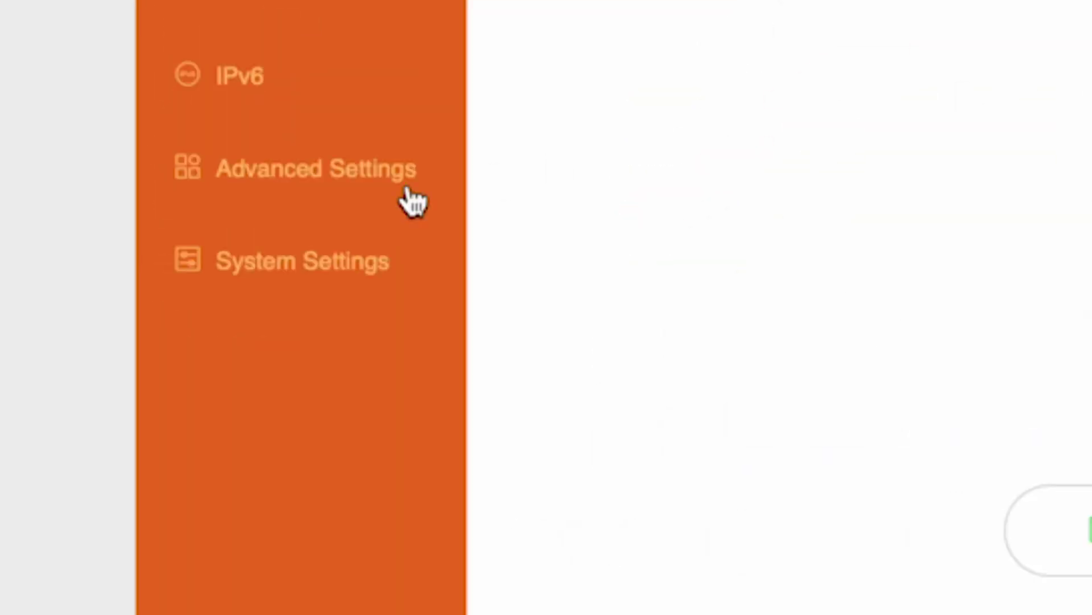
# Reboot the router via System Settings > Reboot and Reset.
pyautogui.click(143, 426)
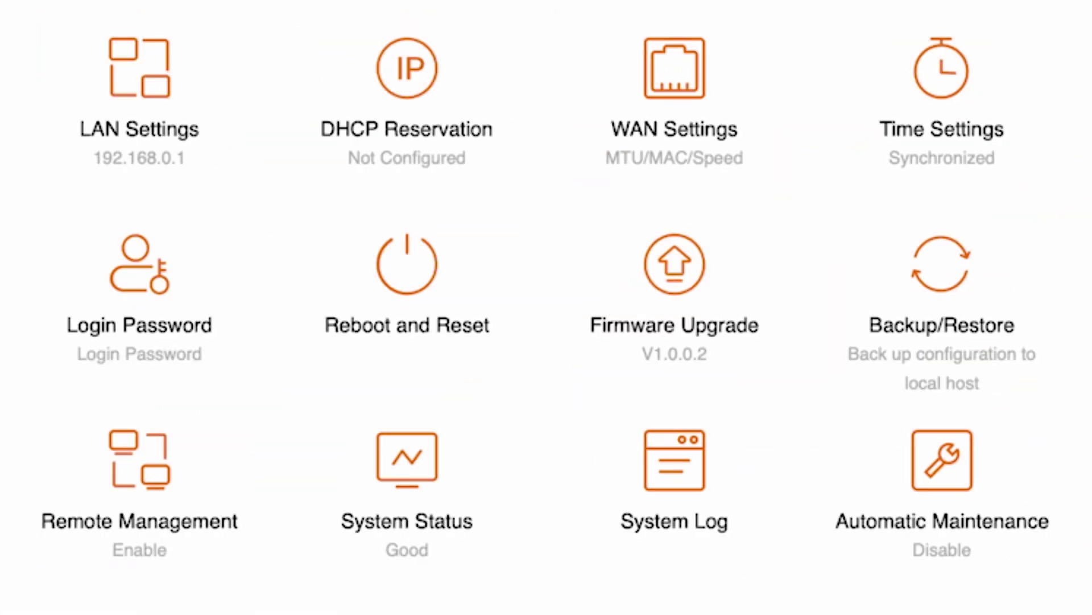
pyautogui.click(404, 280)
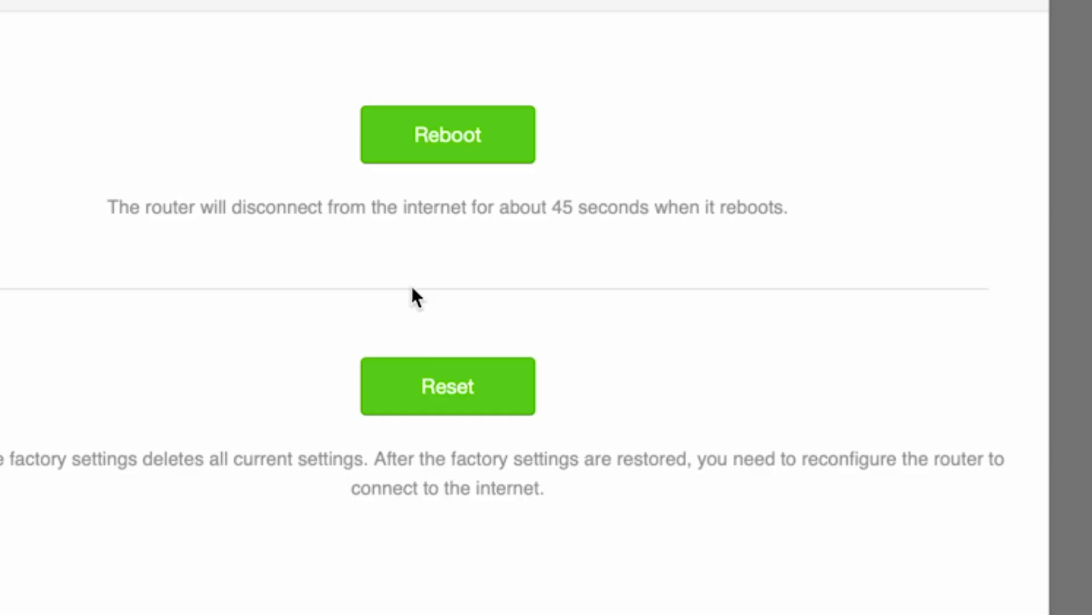
pyautogui.click(455, 136)
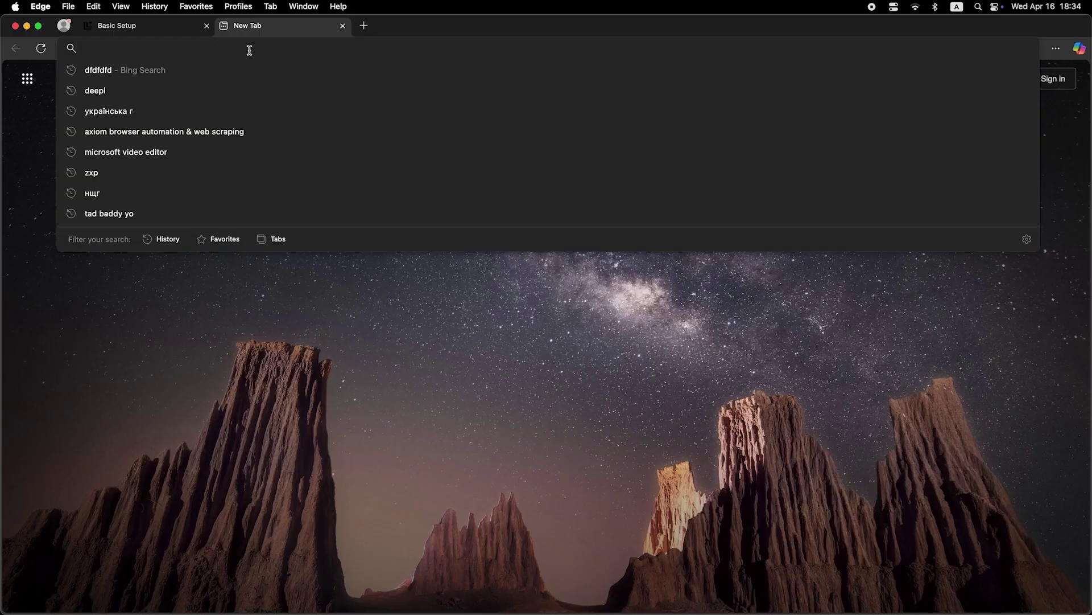
# Search for 'dfdfdfdf' in the new tab to test the internet connection.
pyautogui.write('dfdfdfdf')
pyautogui.press('Return')
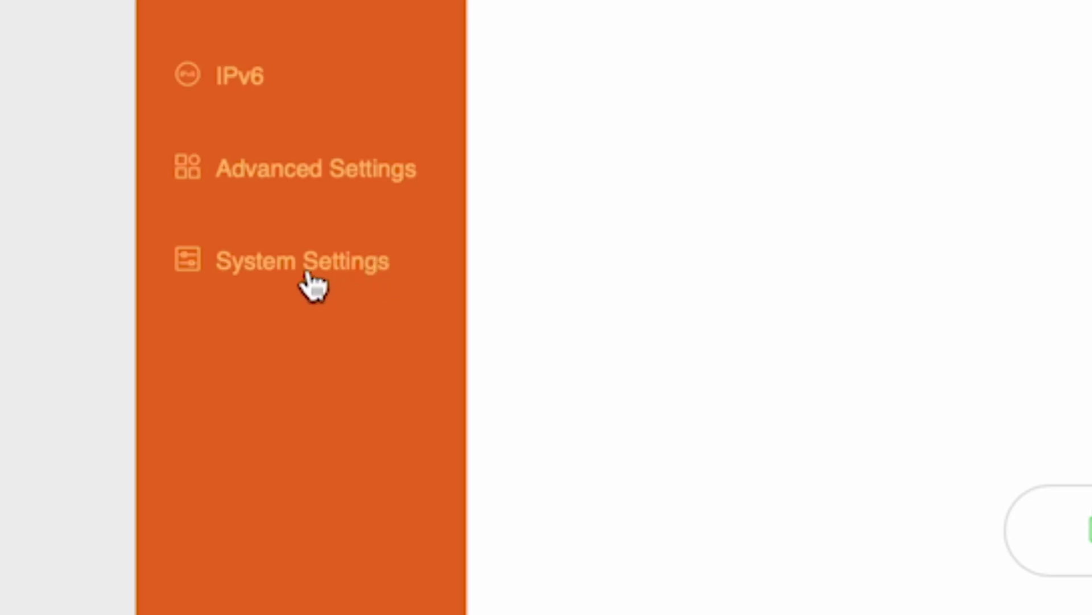
# Set the WAN Settings MAC address to 'Clone local MAC address' and save.
pyautogui.click(313, 272)
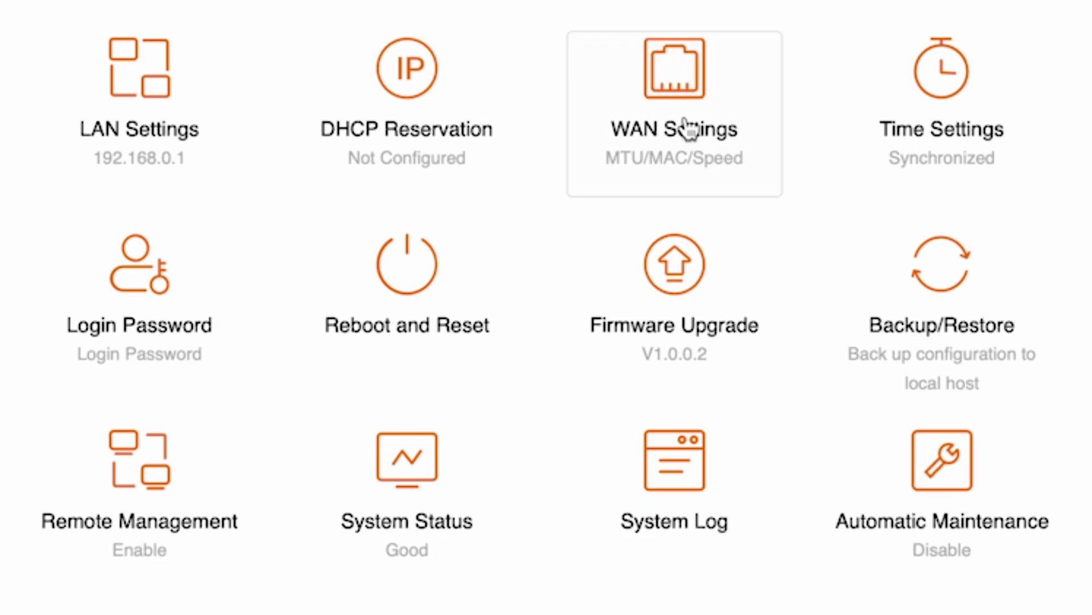
pyautogui.click(702, 90)
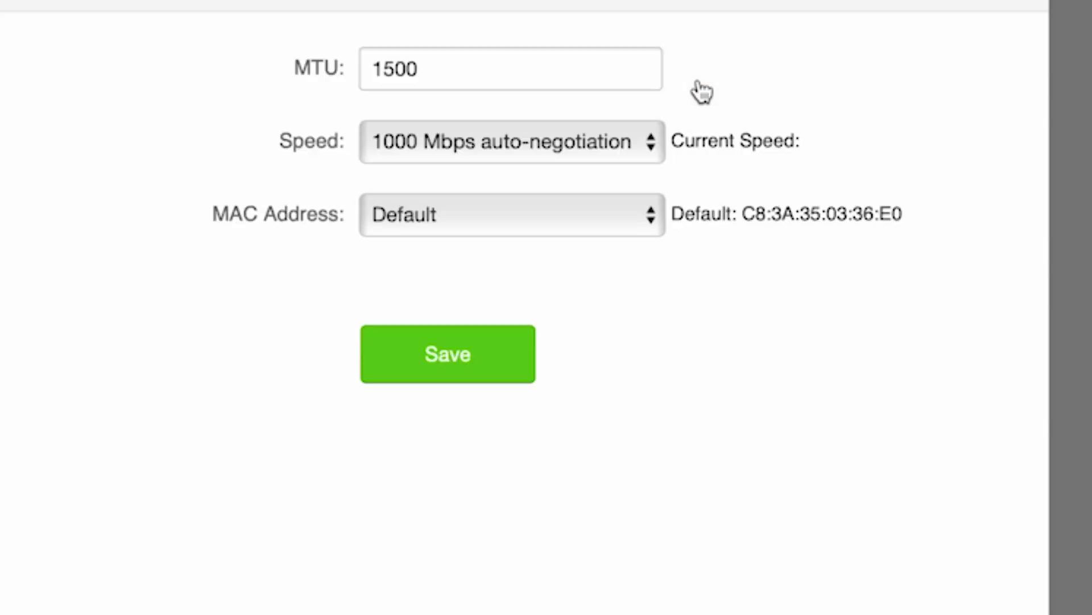
pyautogui.click(630, 216)
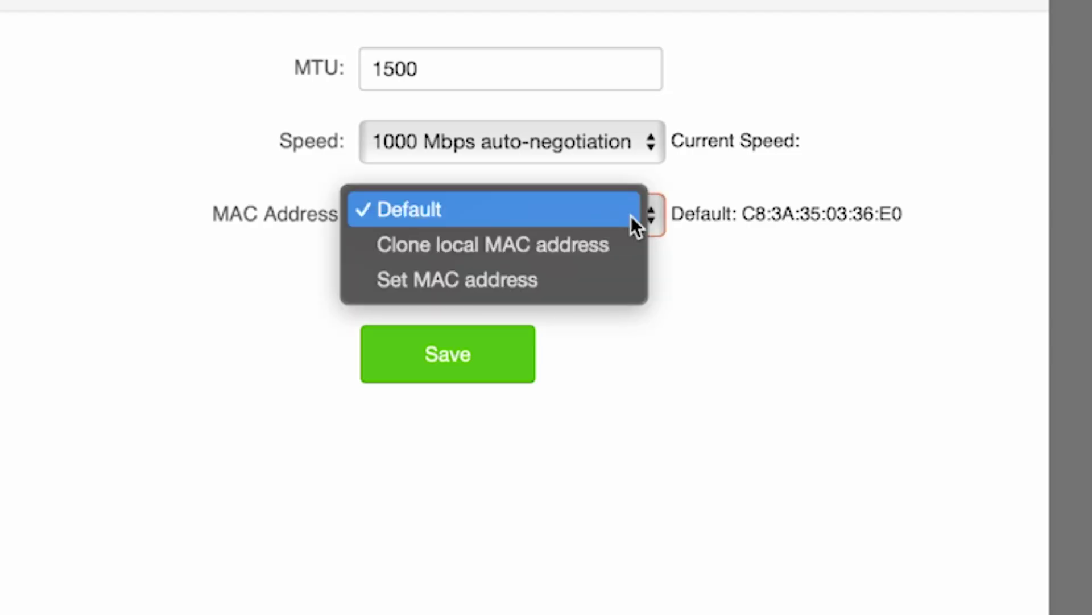
pyautogui.click(552, 243)
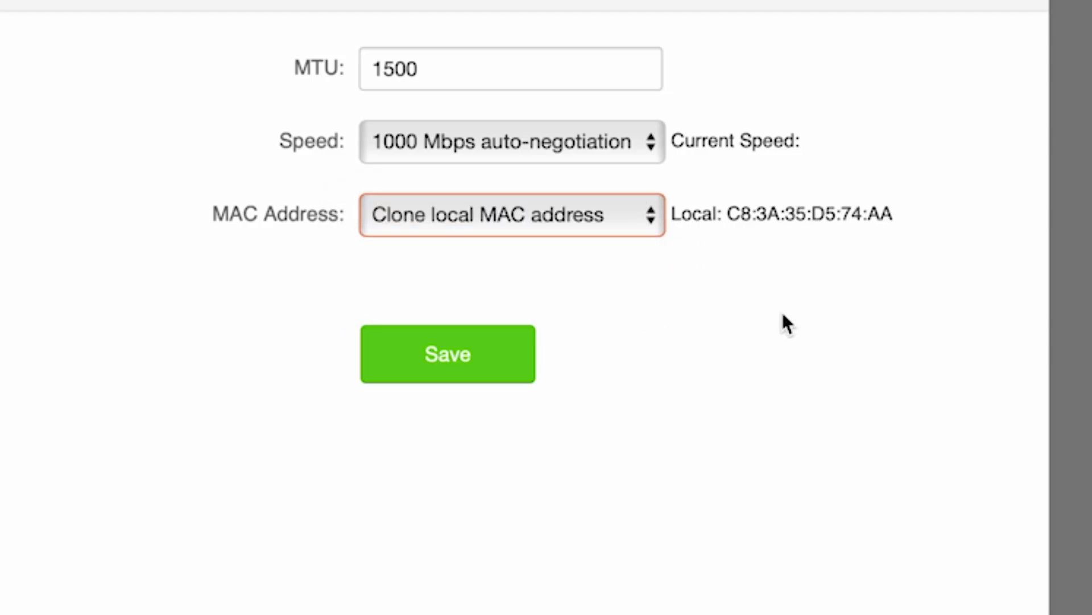
pyautogui.click(452, 356)
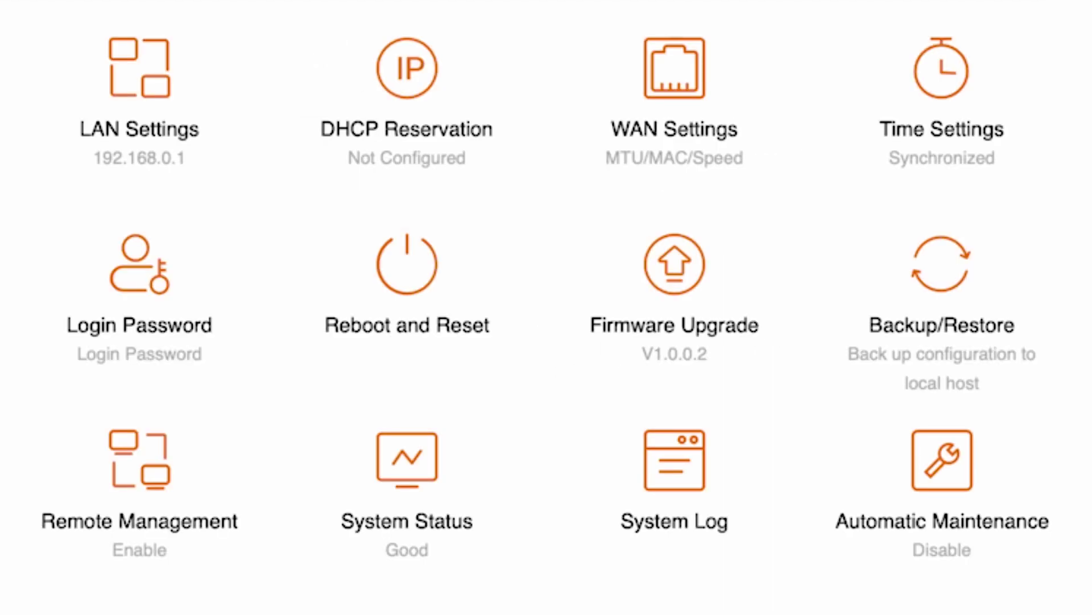
# Reboot the router from the Reboot and Reset page to apply the cloned MAC.
pyautogui.click(441, 253)
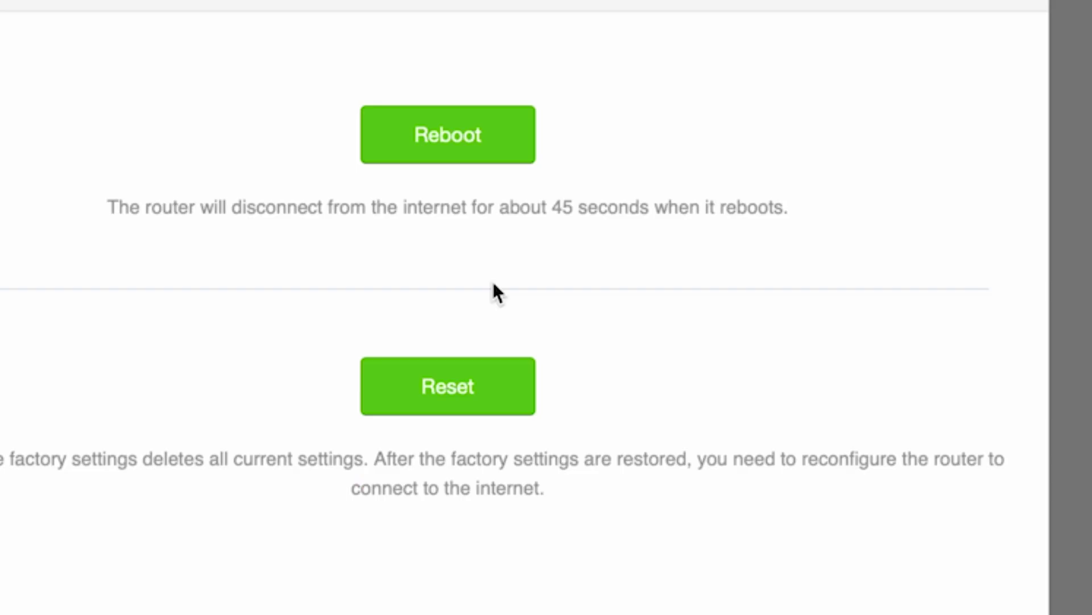
pyautogui.click(477, 127)
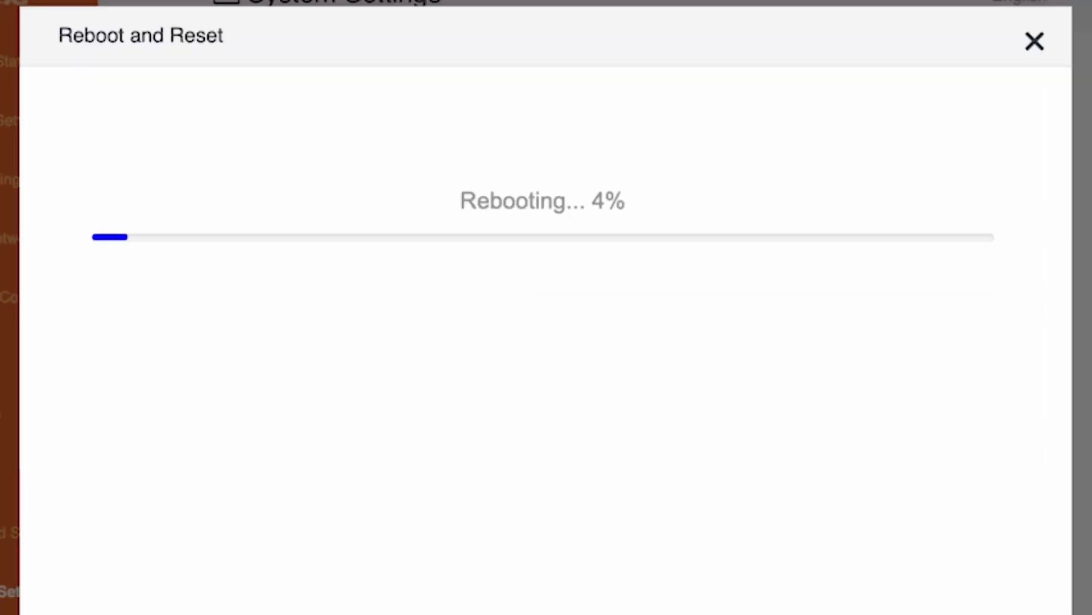